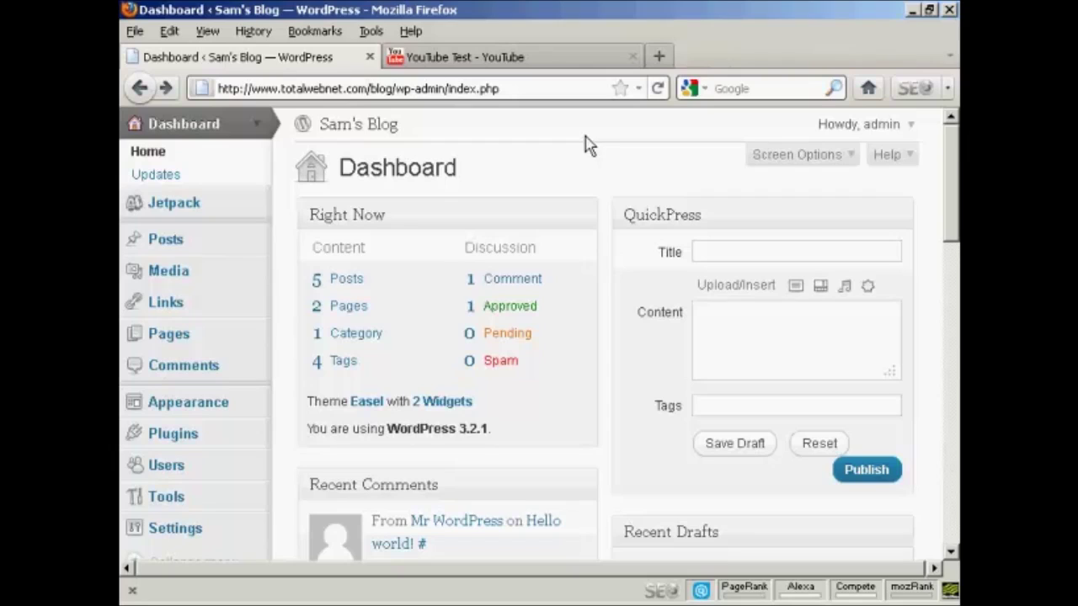
Step: Copy the YouTube Test video's iframe embed code with 'Show suggested videos' unchecked
{"action": "left_click", "coordinate": [552, 68]}
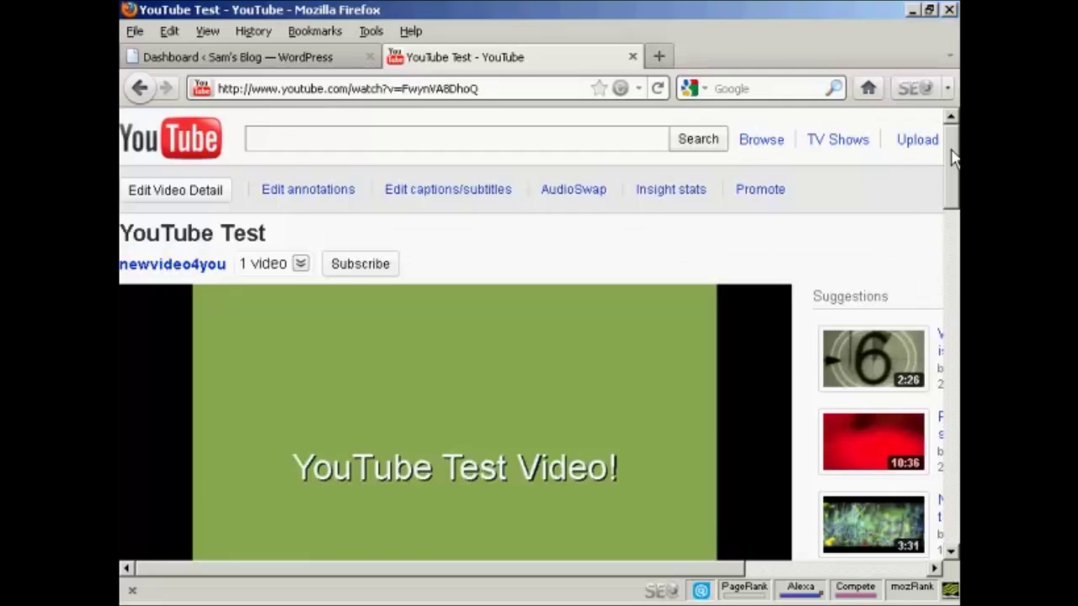
{"action": "left_click_drag", "start_coordinate": [953, 159], "coordinate": [953, 246]}
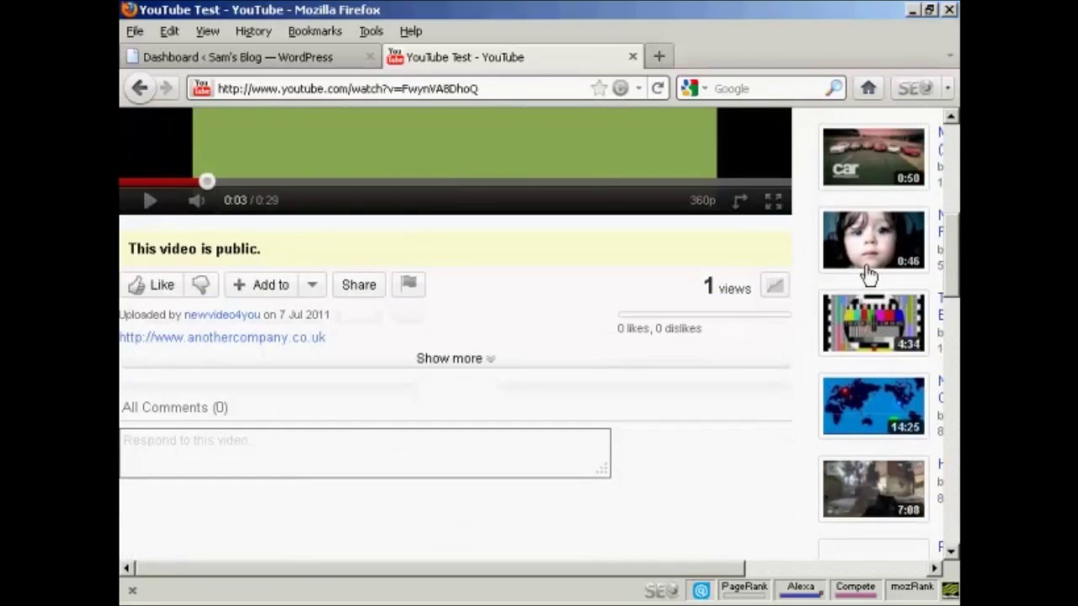
{"action": "left_click", "coordinate": [362, 290]}
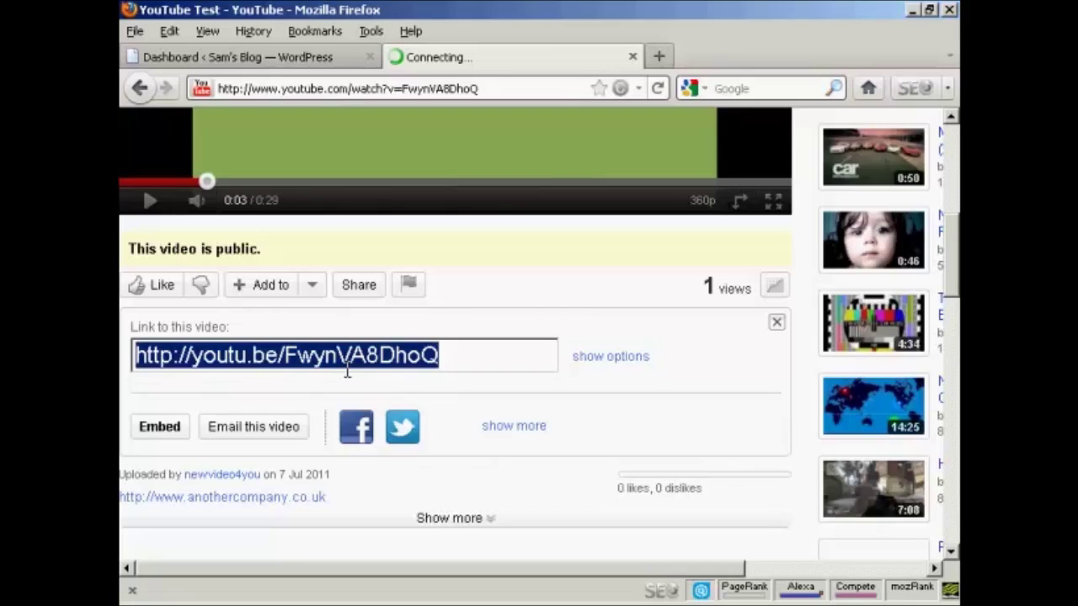
{"action": "left_click", "coordinate": [163, 436]}
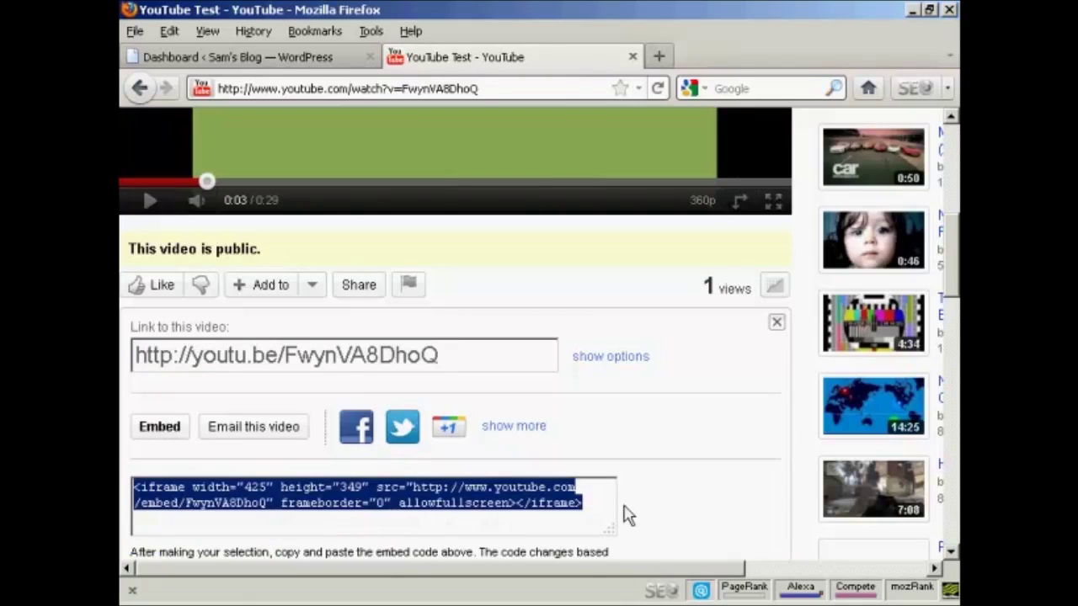
{"action": "scroll", "coordinate": [711, 438], "scroll_direction": "down", "scroll_amount": 3}
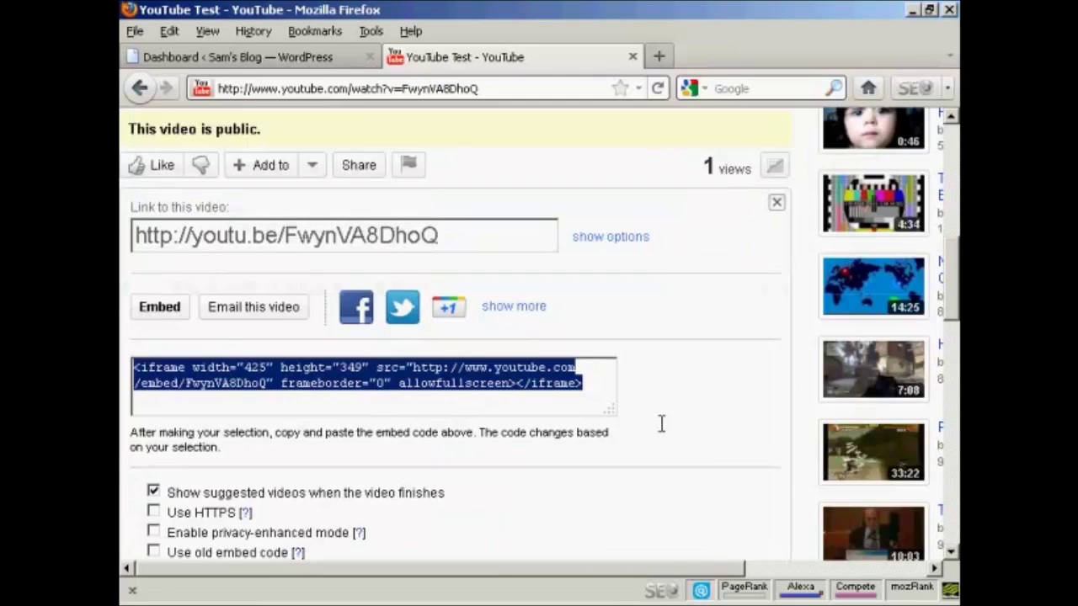
{"action": "left_click", "coordinate": [153, 495]}
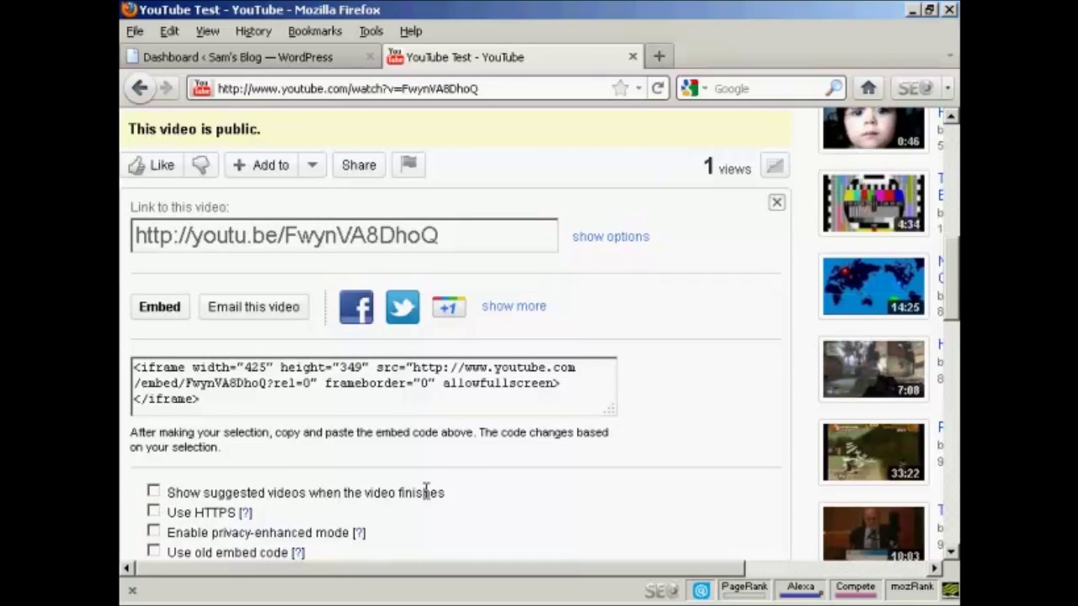
{"action": "left_click_drag", "start_coordinate": [202, 400], "coordinate": [124, 367]}
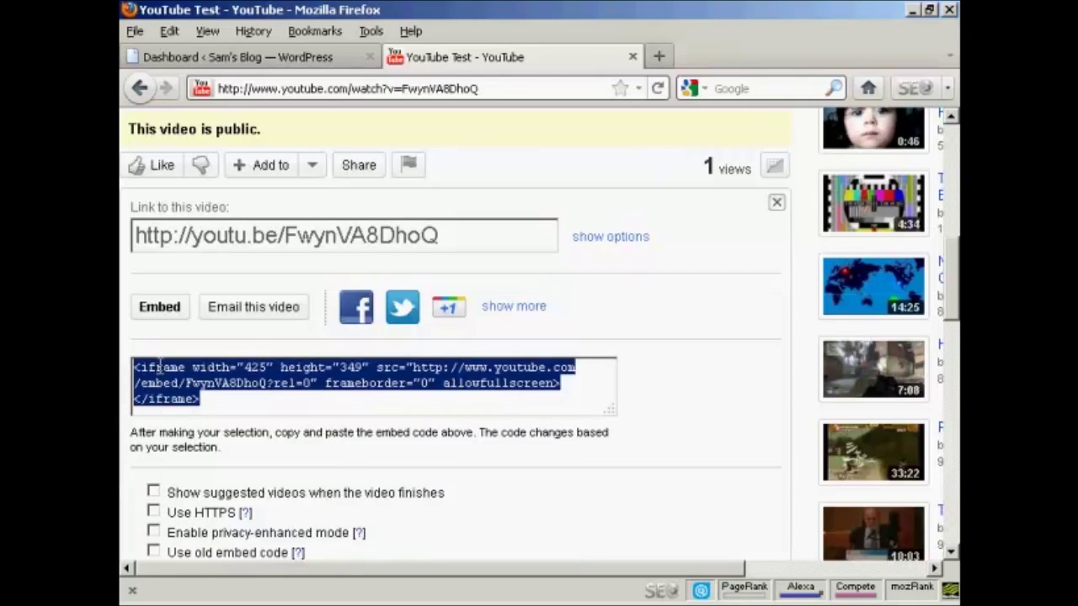
{"action": "right_click", "coordinate": [160, 368]}
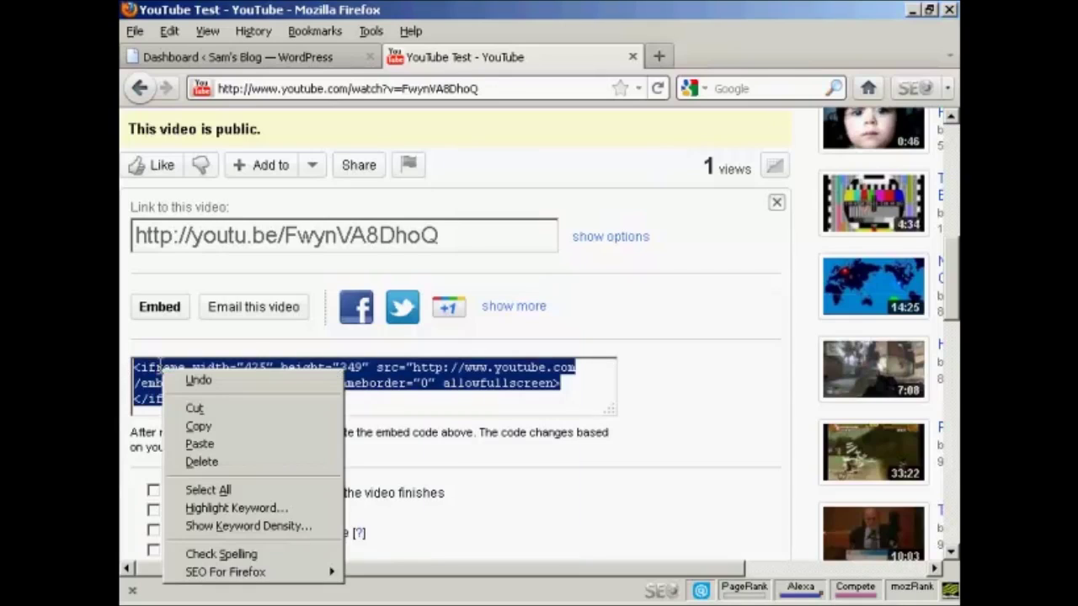
{"action": "left_click", "coordinate": [208, 431]}
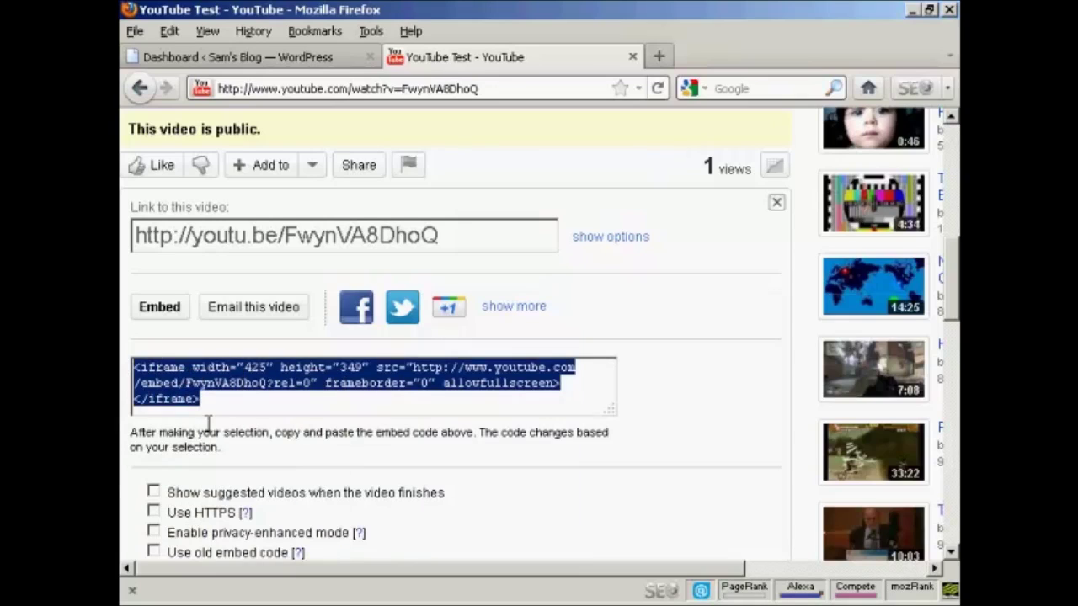
Step: Start a new blank post in the Sam's Blog WordPress dashboard via Posts > Add New
{"action": "left_click", "coordinate": [224, 67]}
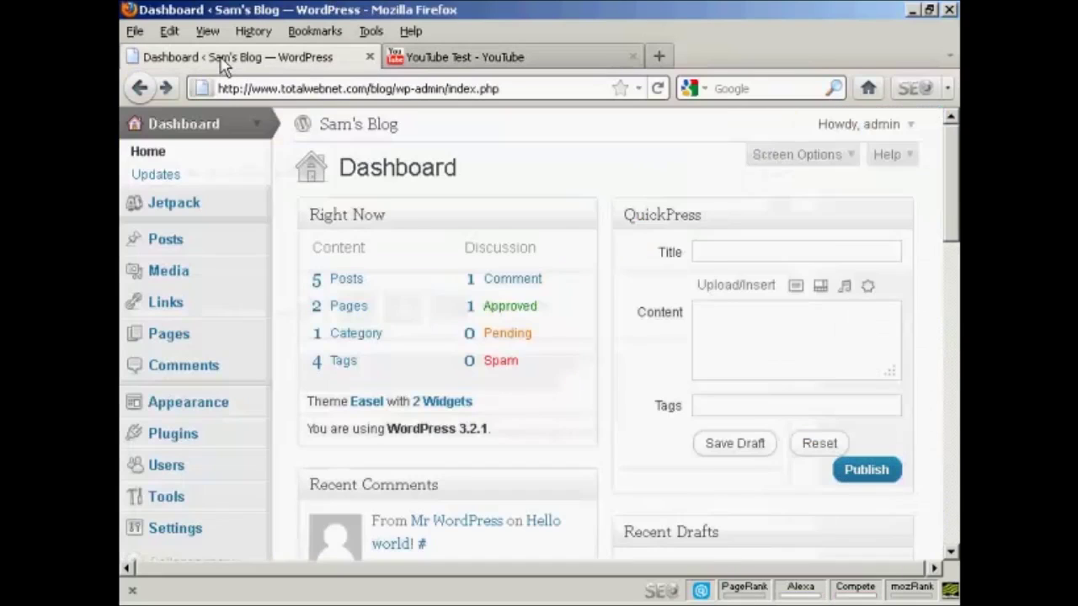
{"action": "left_click", "coordinate": [164, 241]}
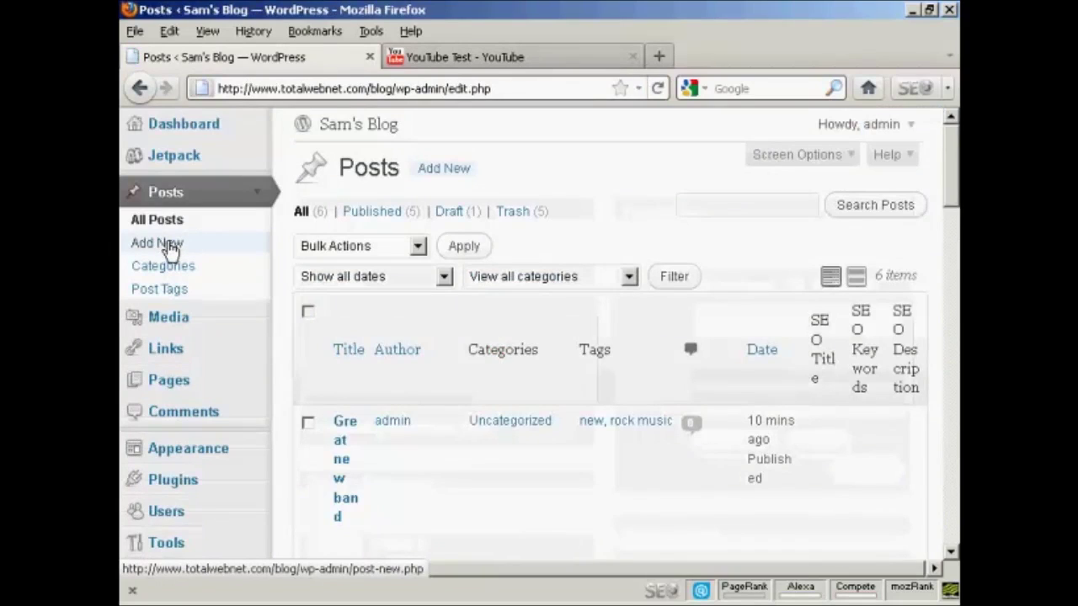
{"action": "left_click", "coordinate": [166, 243]}
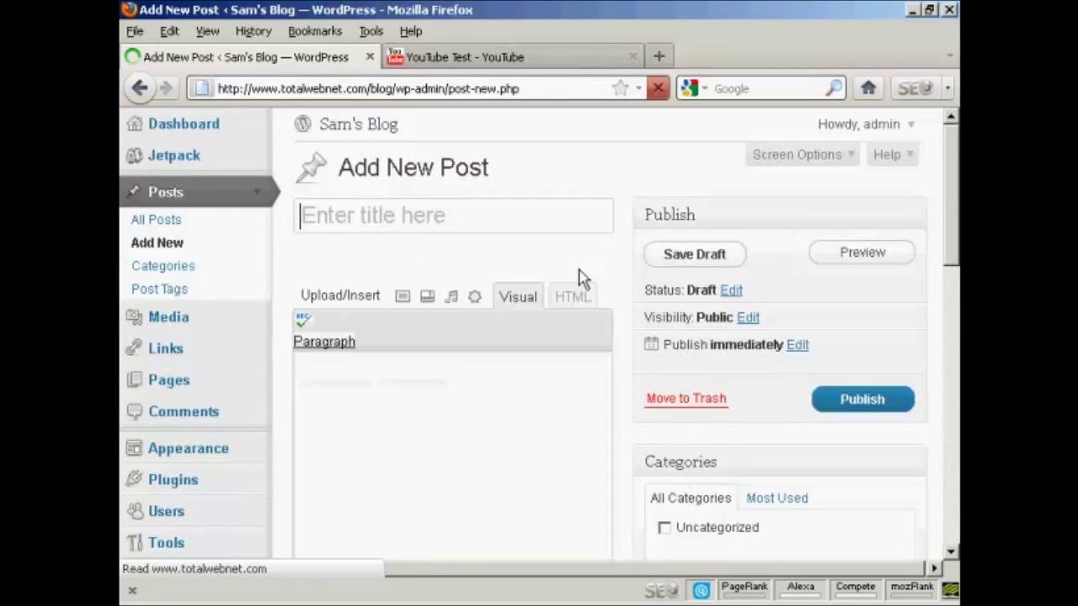
Step: Title the post 'YouTube Video' and write 'This is a test video I made for this video!' plus a new paragraph
{"action": "type", "text": "You"}
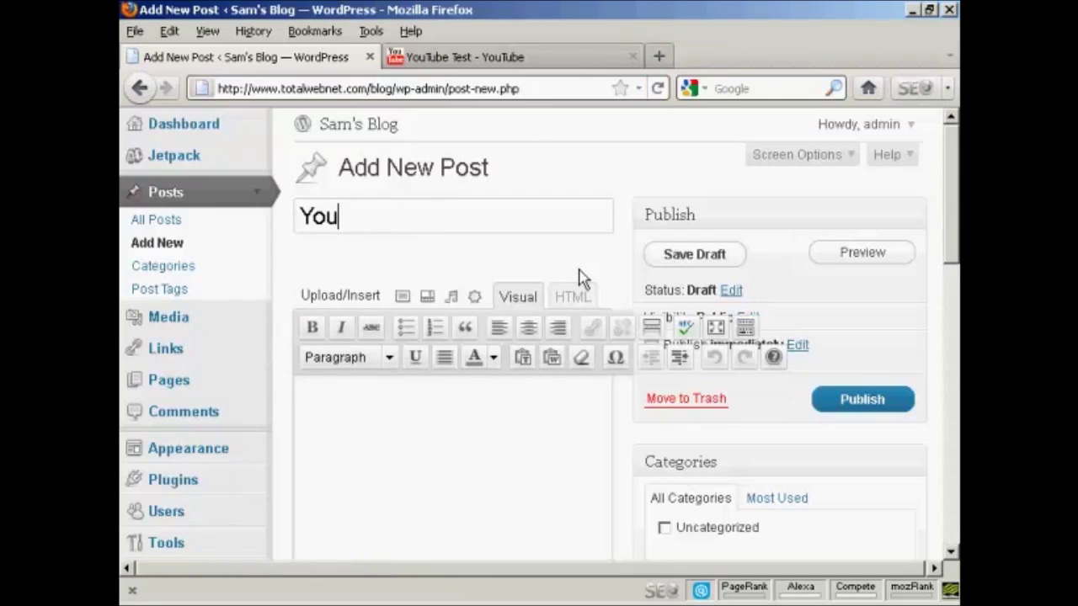
{"action": "type", "text": "T"}
{"action": "type", "text": "ube Video"}
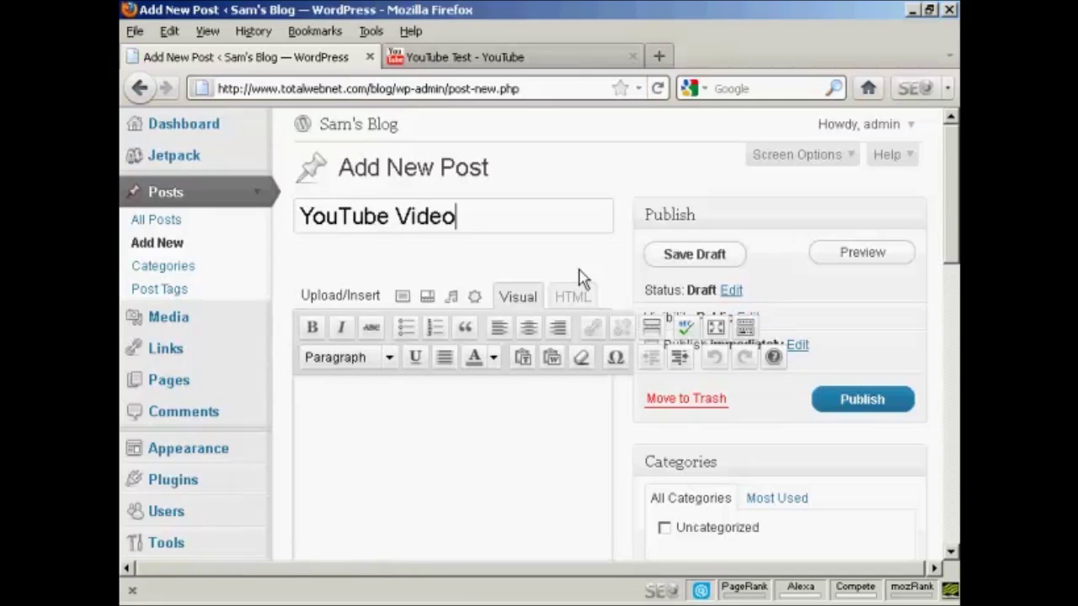
{"action": "left_click", "coordinate": [321, 393]}
{"action": "scroll", "coordinate": [421, 385], "scroll_direction": "down", "scroll_amount": 5}
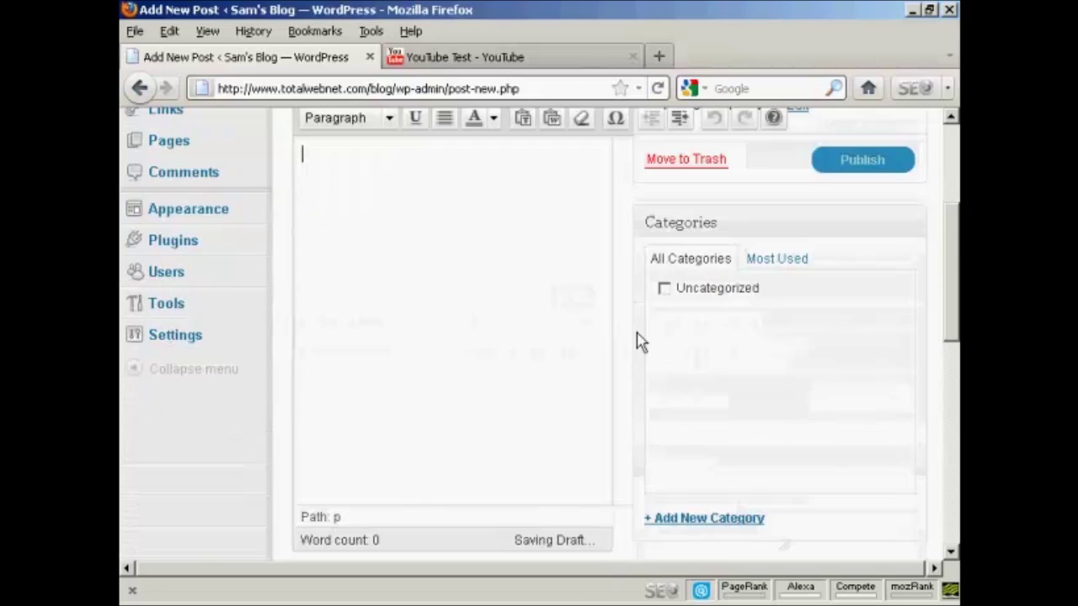
{"action": "scroll", "coordinate": [400, 242], "scroll_direction": "up", "scroll_amount": 3}
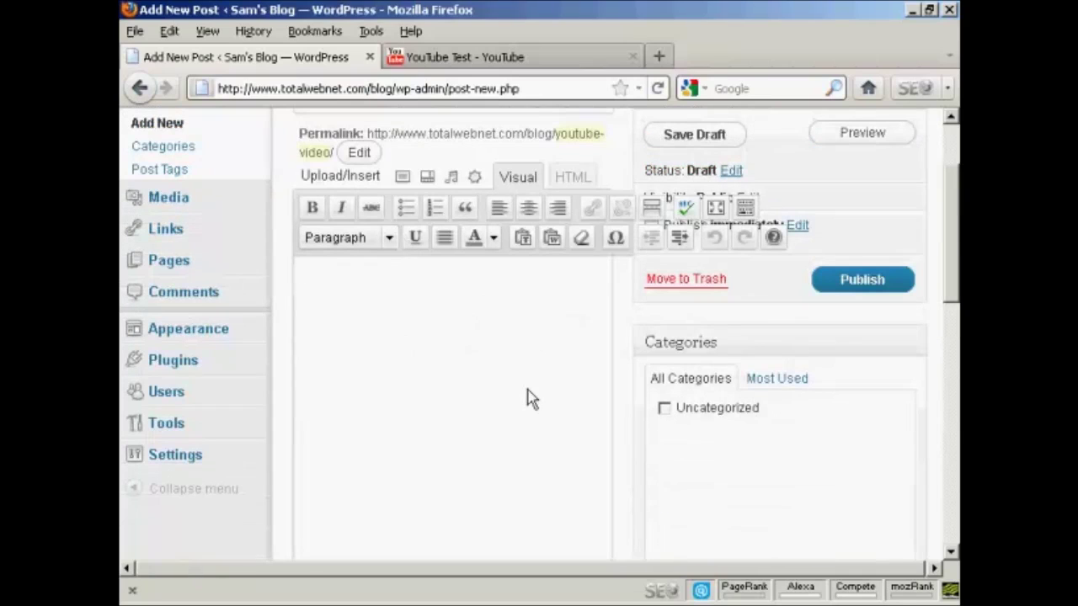
{"action": "type", "text": "This is a "}
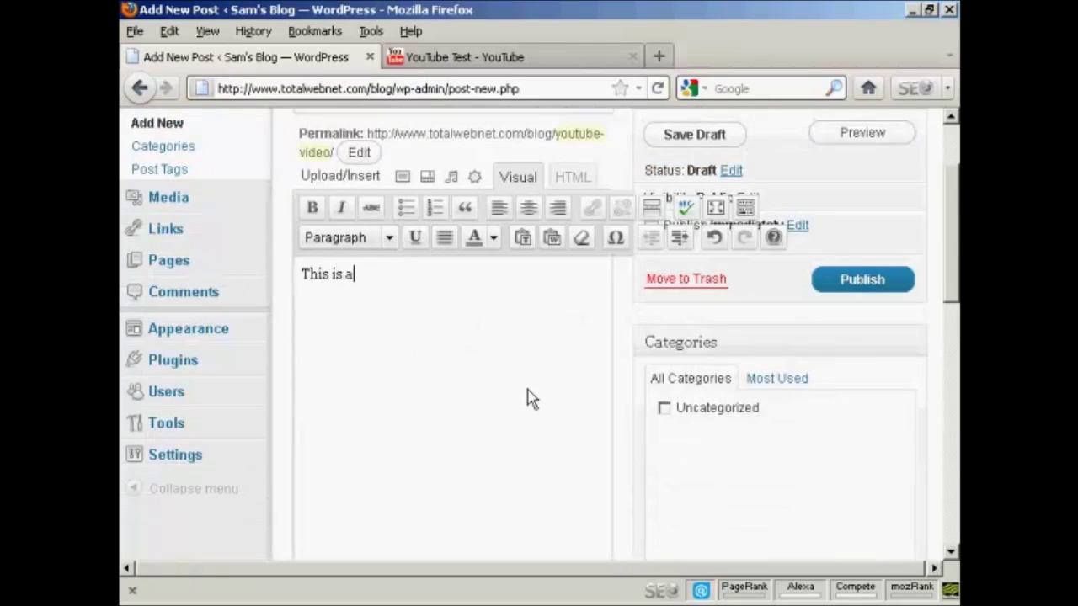
{"action": "type", "text": "test vi"}
{"action": "type", "text": "deo I "}
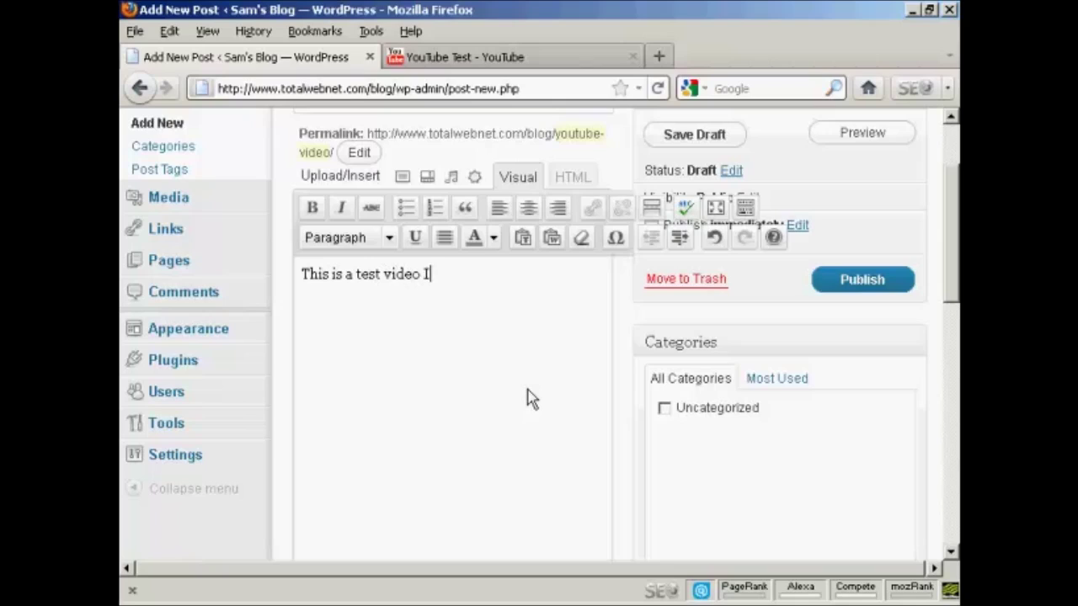
{"action": "type", "text": "made "}
{"action": "type", "text": "for this vid"}
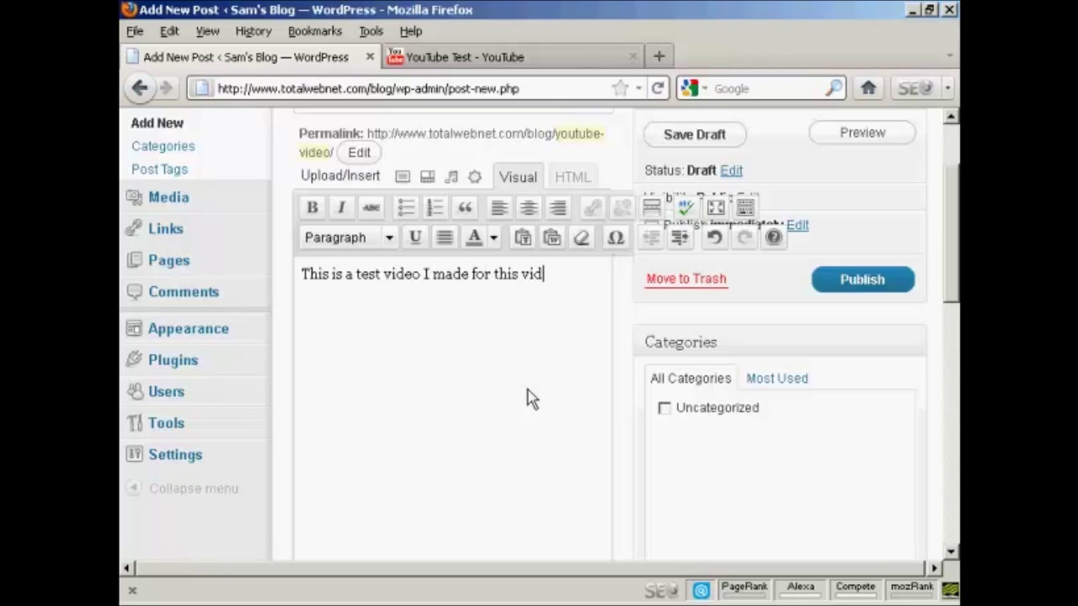
{"action": "type", "text": "eo!"}
{"action": "key", "text": "Return"}
Step: Paste the YouTube iframe embed code below the sentence in the post's HTML view
{"action": "left_click", "coordinate": [576, 184]}
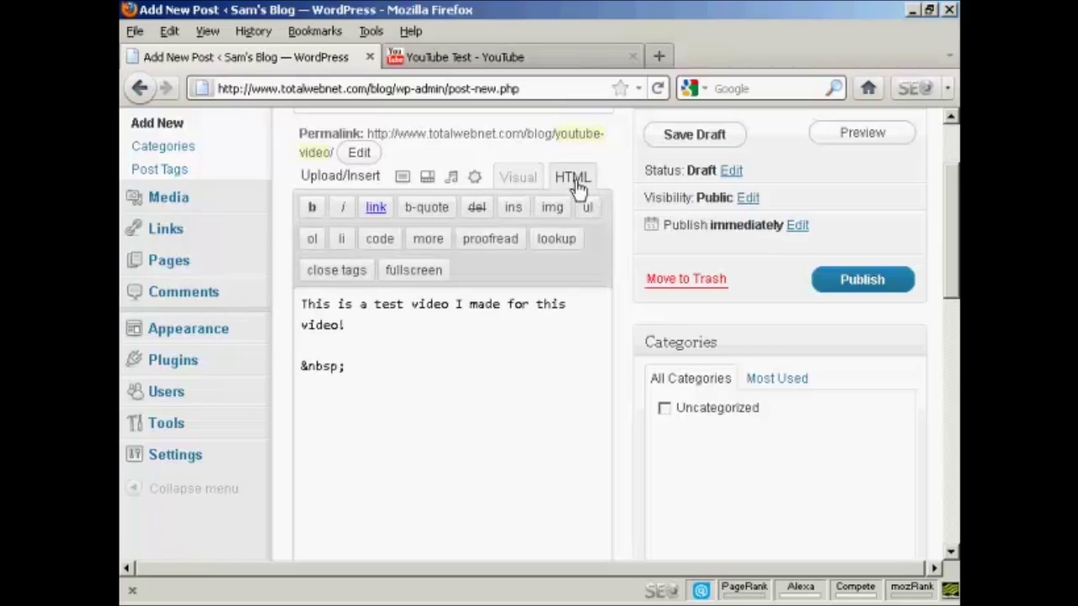
{"action": "left_click", "coordinate": [365, 364]}
{"action": "key", "text": "ctrl+v"}
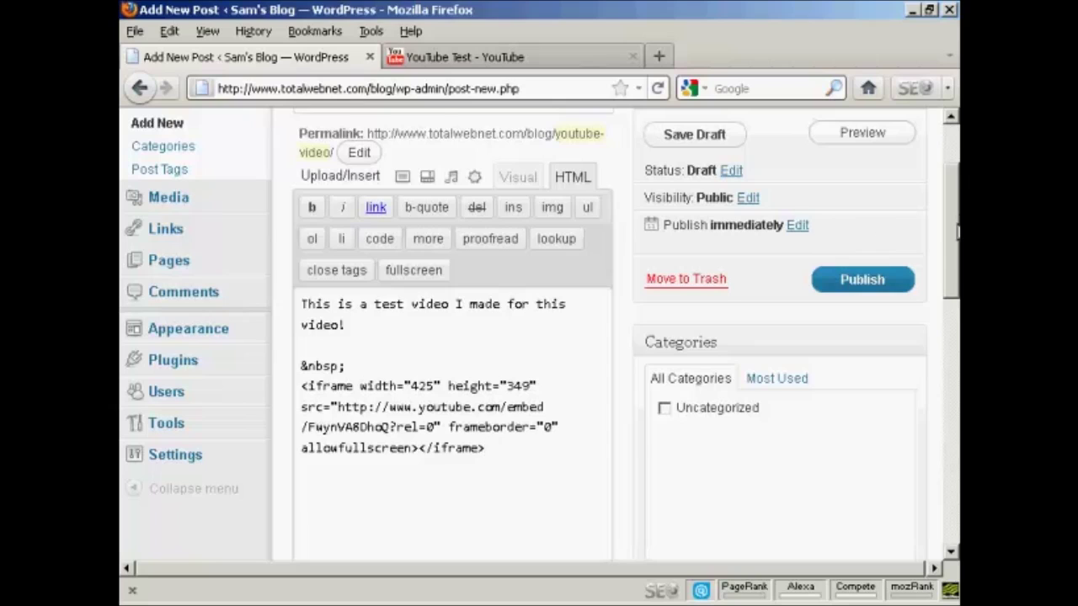
{"action": "scroll", "coordinate": [913, 195], "scroll_direction": "up", "scroll_amount": 2}
Step: Preview the post and confirm the embedded Test video plays, pausing it at 0:13
{"action": "left_click", "coordinate": [907, 223]}
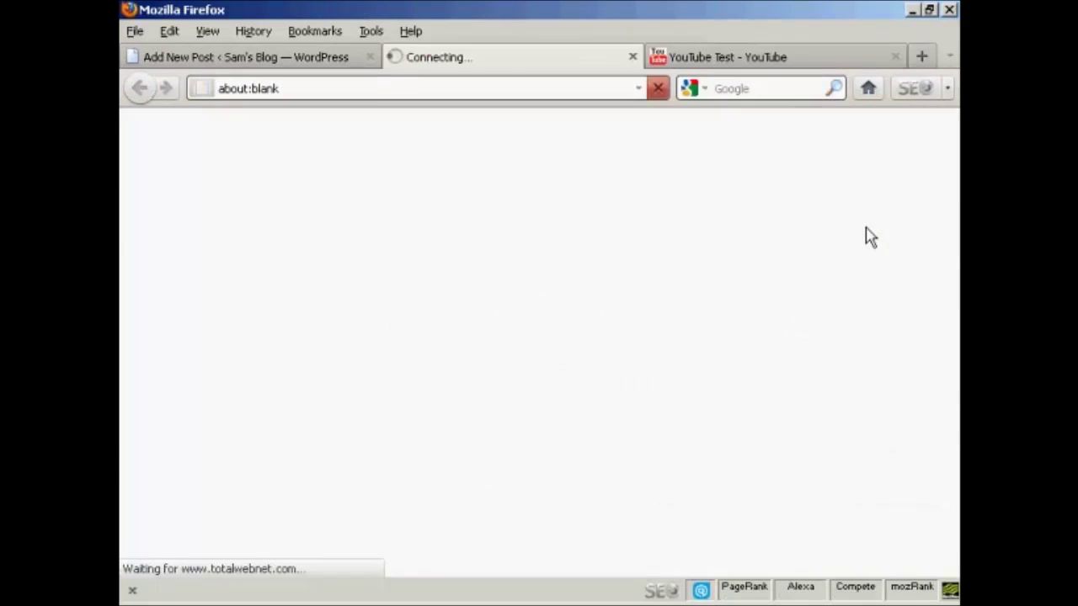
{"action": "scroll", "coordinate": [954, 202], "scroll_direction": "down", "scroll_amount": 1}
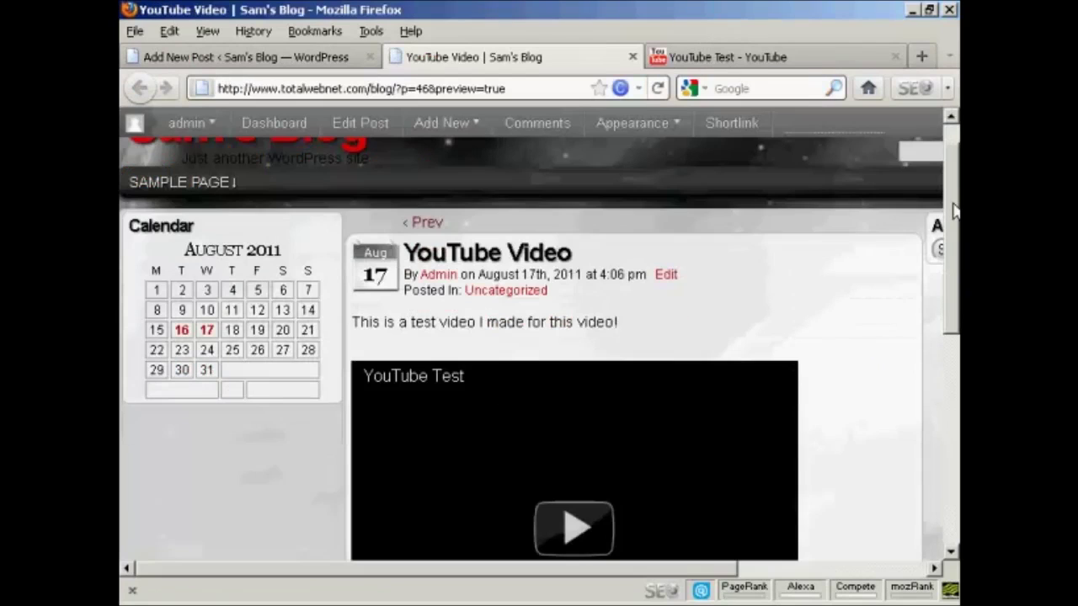
{"action": "mouse_move", "coordinate": [954, 202]}
{"action": "left_mouse_down"}
{"action": "mouse_move", "coordinate": [954, 217]}
{"action": "mouse_move", "coordinate": [952, 179]}
{"action": "mouse_move", "coordinate": [952, 282]}
{"action": "left_mouse_up"}
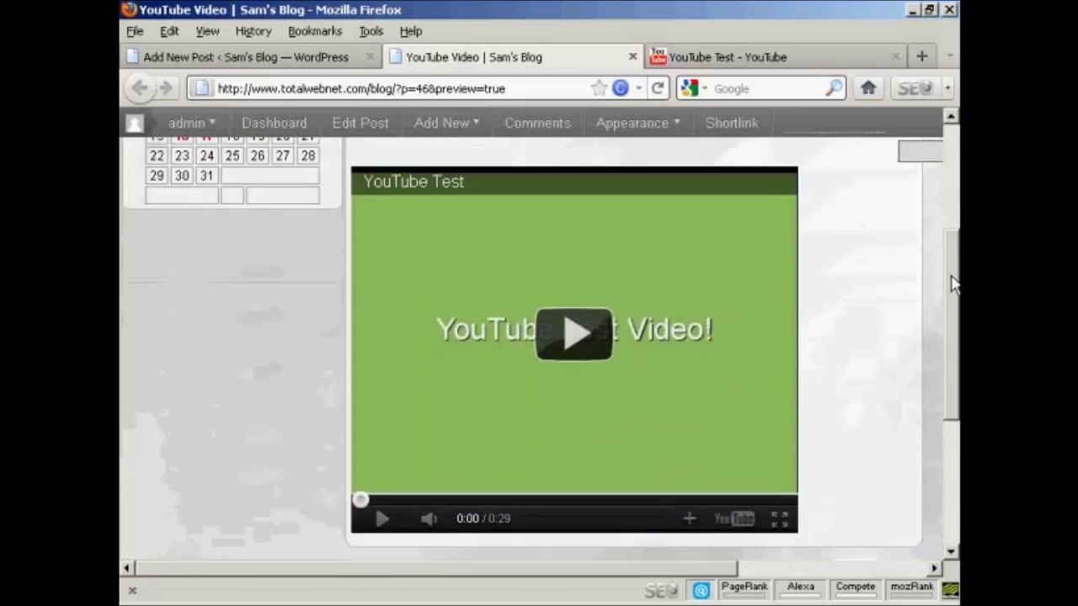
{"action": "left_click", "coordinate": [572, 330]}
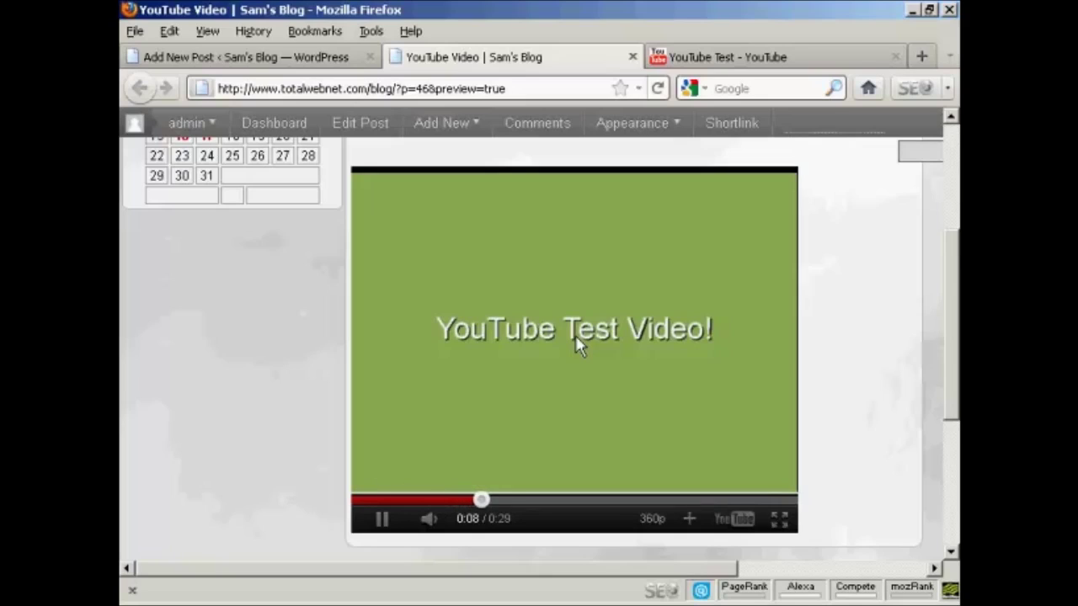
{"action": "left_click", "coordinate": [383, 522]}
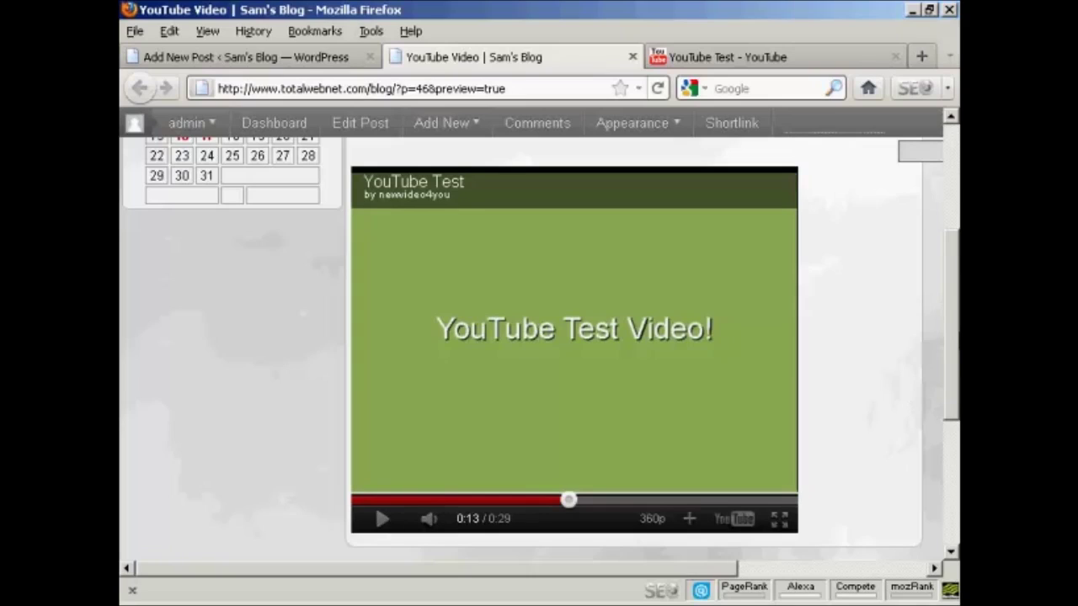
{"action": "scroll", "coordinate": [951, 356], "scroll_direction": "up", "scroll_amount": 1}
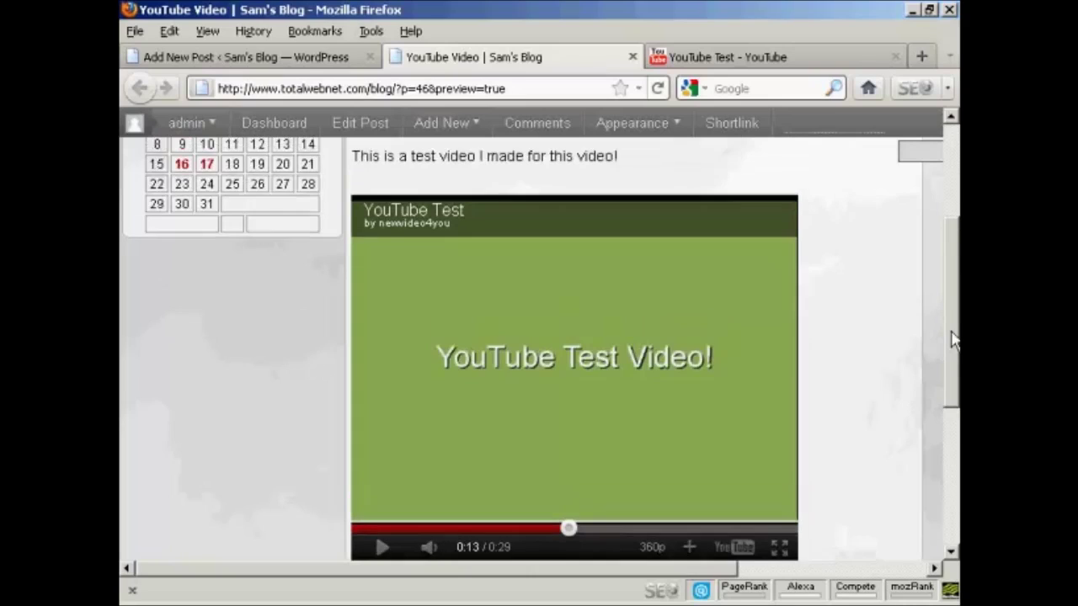
{"action": "scroll", "coordinate": [705, 200], "scroll_direction": "up", "scroll_amount": 4}
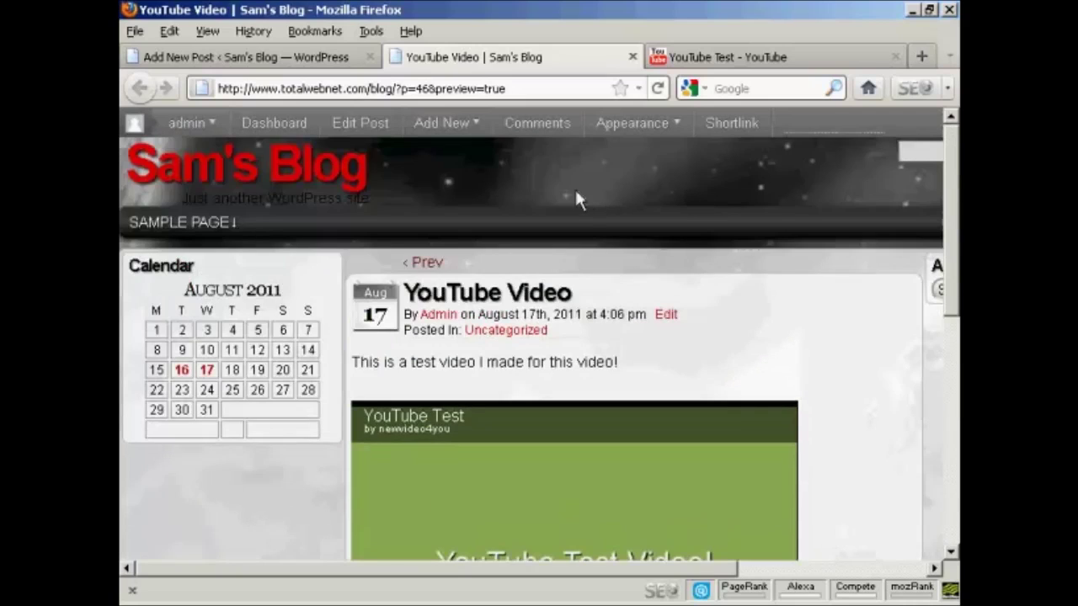
Step: Close the preview and add an empty line after the closing iframe tag in the HTML view
{"action": "left_click", "coordinate": [632, 58]}
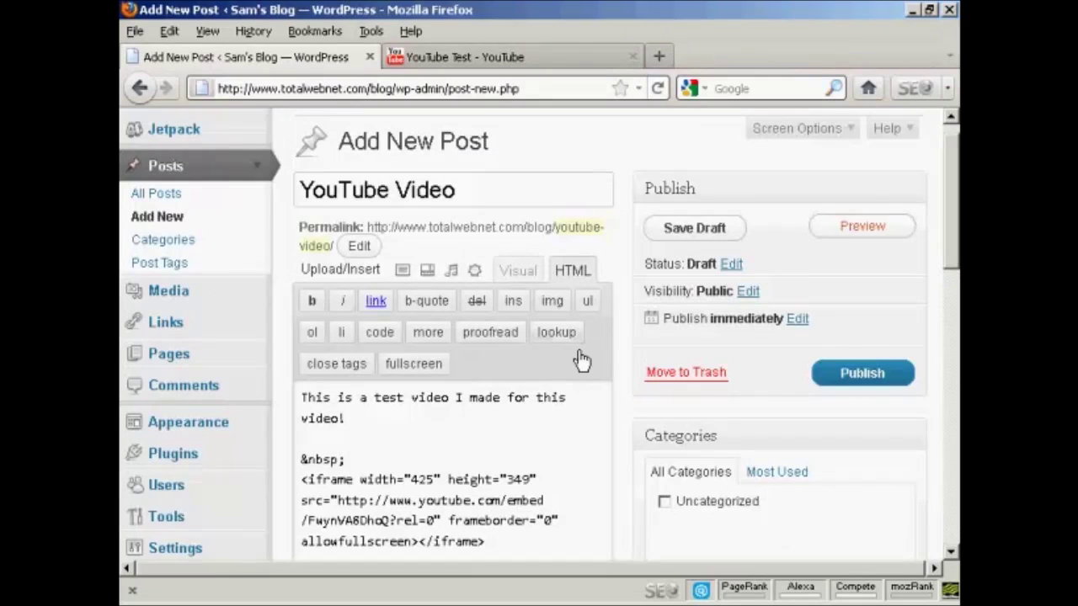
{"action": "left_click", "coordinate": [522, 277]}
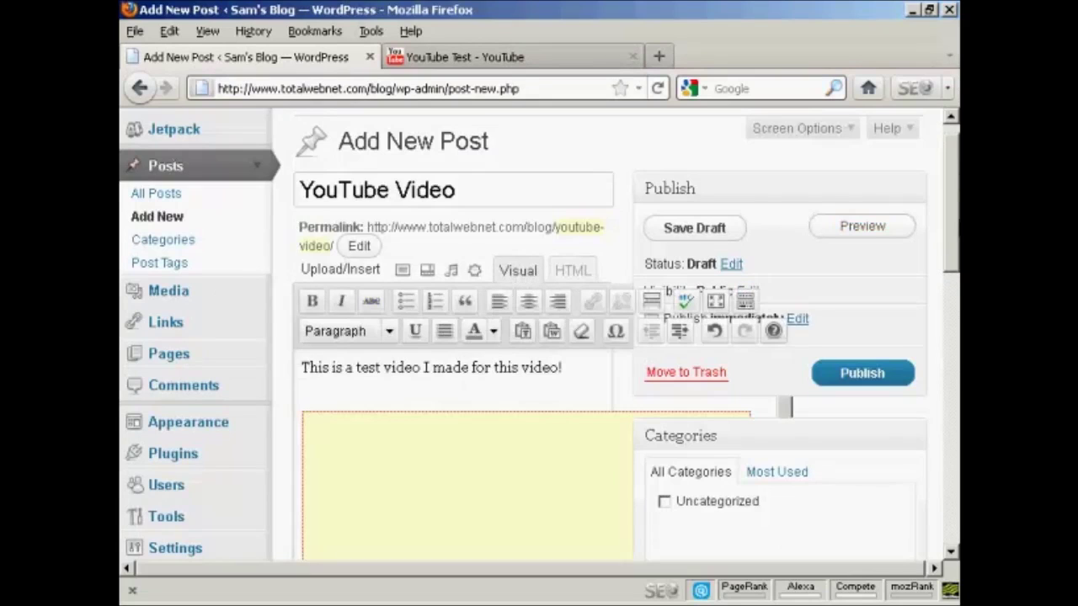
{"action": "left_click_drag", "start_coordinate": [957, 182], "coordinate": [956, 295]}
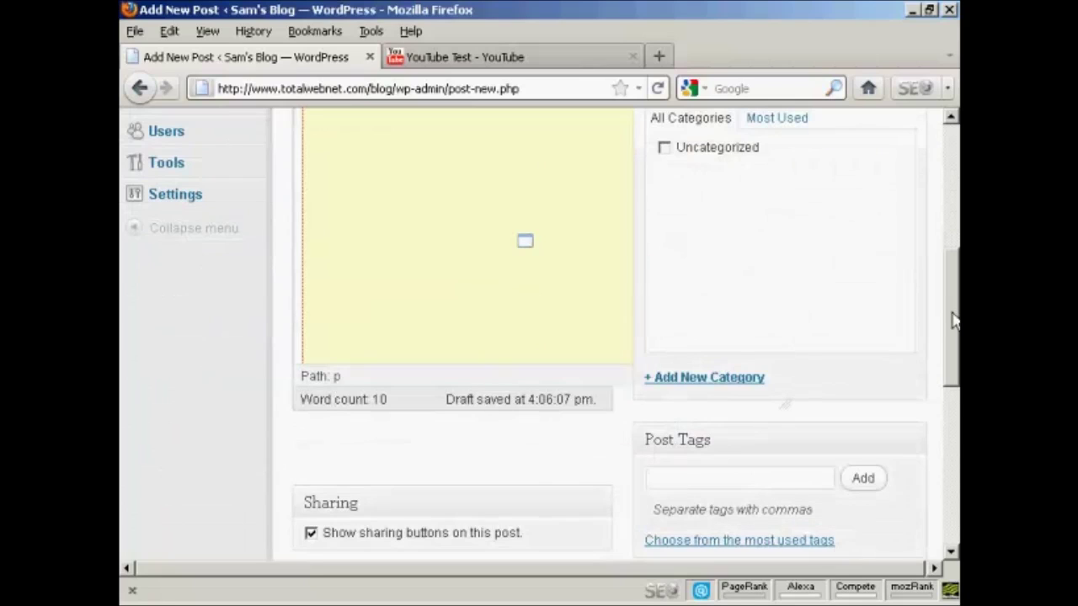
{"action": "left_click_drag", "start_coordinate": [954, 324], "coordinate": [955, 223]}
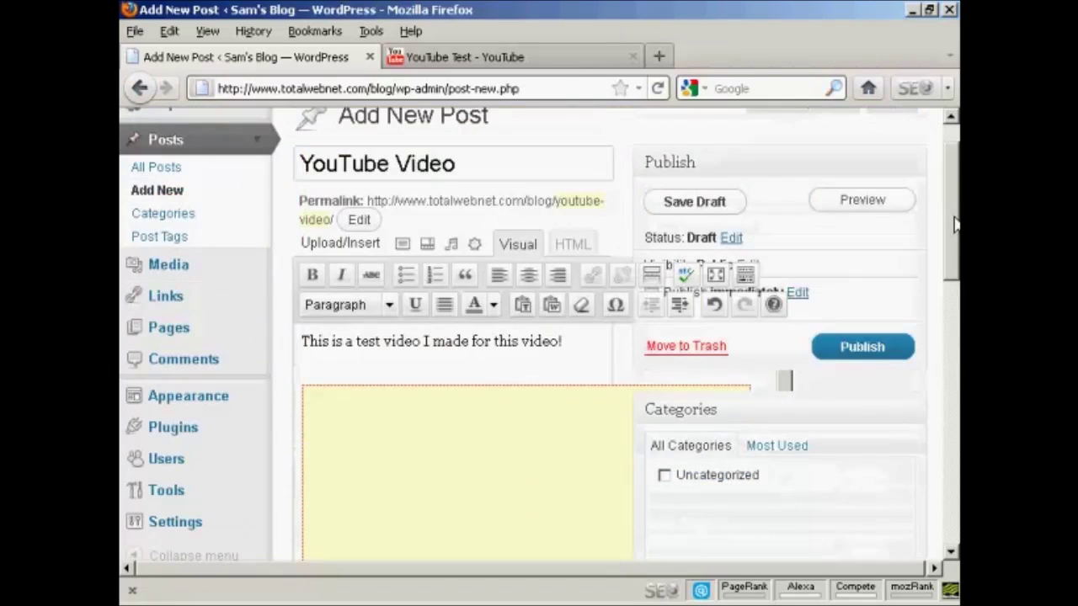
{"action": "left_click", "coordinate": [572, 246]}
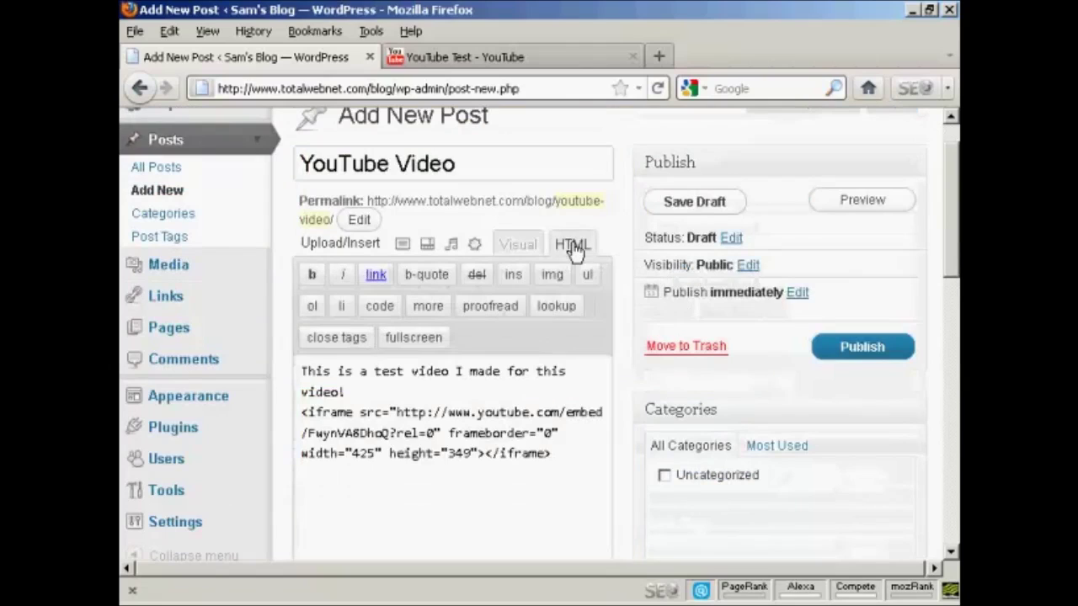
{"action": "left_click", "coordinate": [568, 455]}
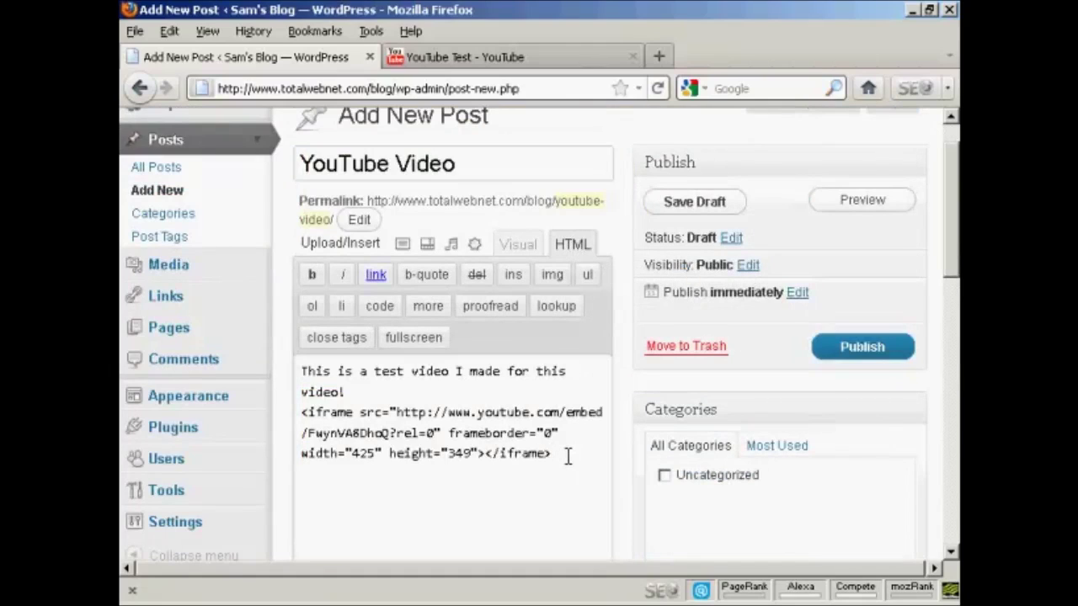
{"action": "key", "text": "Return"}
Step: Publish the YouTube Video post and view its live page
{"action": "left_click", "coordinate": [874, 349]}
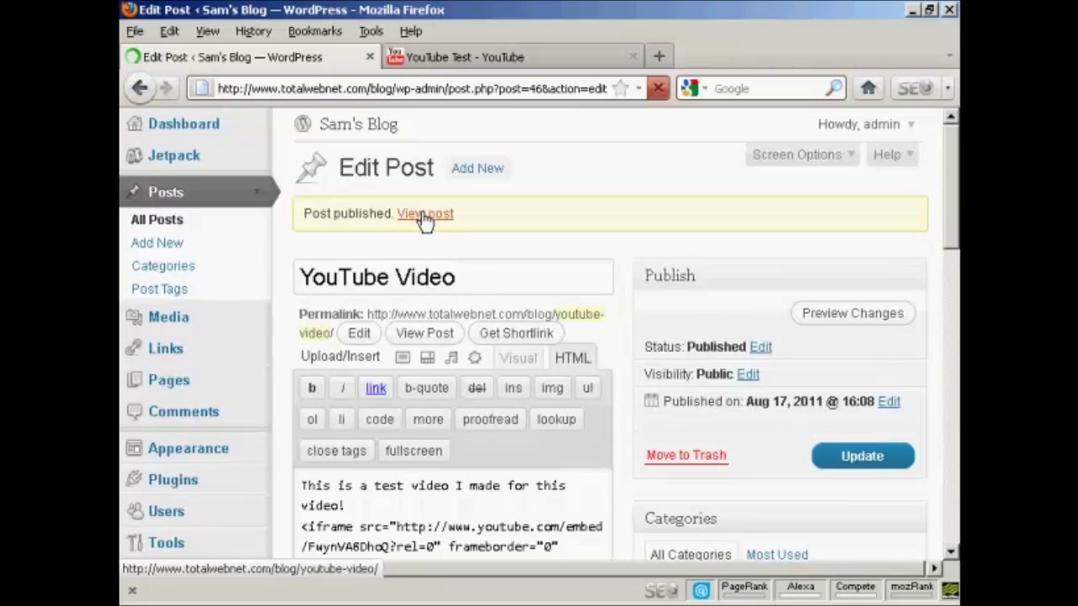
{"action": "left_click", "coordinate": [425, 216]}
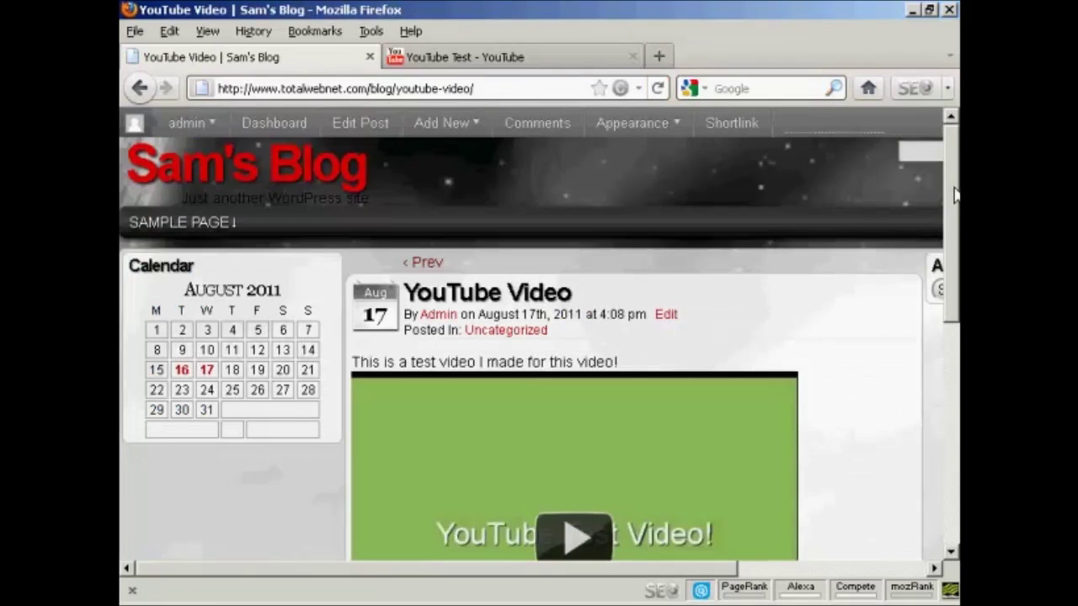
{"action": "mouse_move", "coordinate": [954, 194]}
{"action": "left_mouse_down"}
{"action": "mouse_move", "coordinate": [952, 283]}
{"action": "mouse_move", "coordinate": [952, 226]}
{"action": "left_mouse_up"}
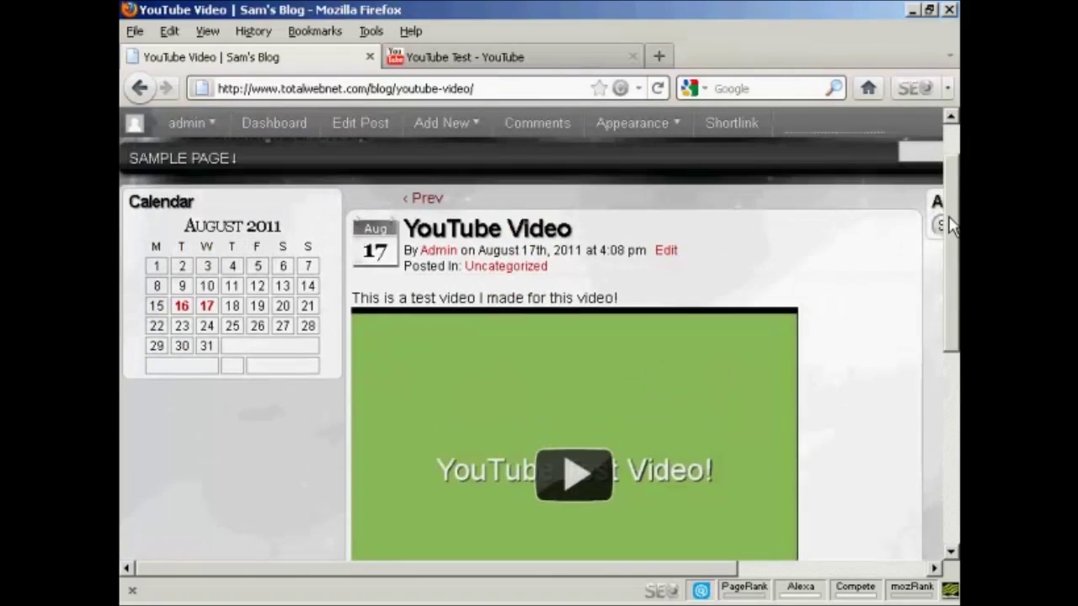